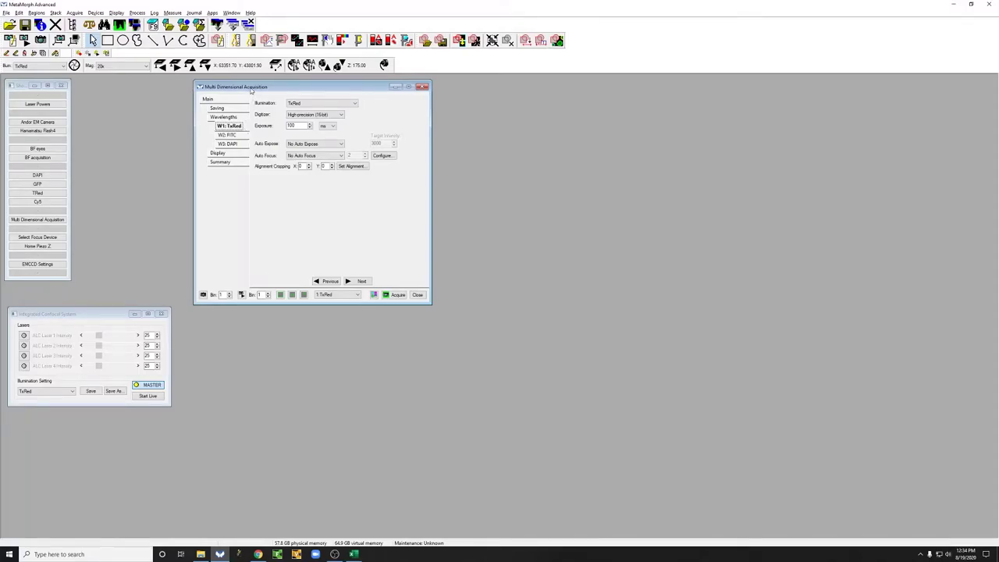
Step: Move the Multi Dimensional Acquisition window to the right side of the screen
drag(249, 90, 572, 89)
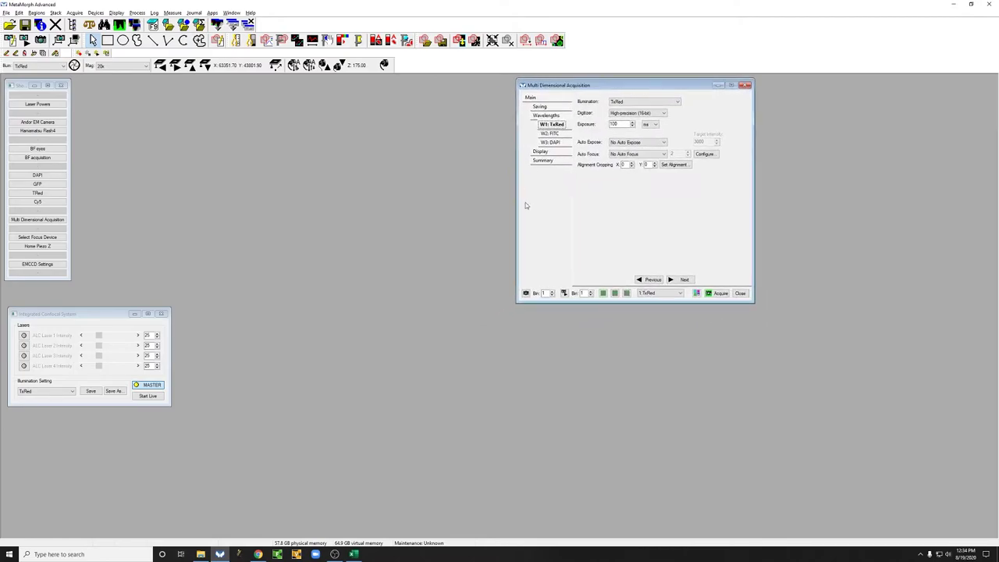
Step: Snap a 100 ms TxRed image, move it up beside the settings, and zoom it to 55%
click(526, 293)
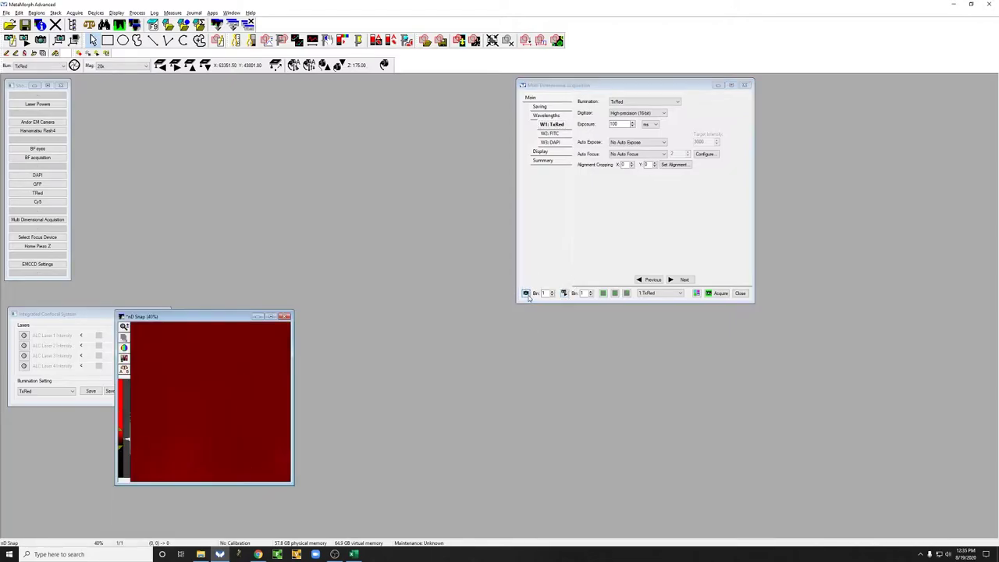
drag(219, 320, 340, 89)
scroll(283, 138, up, 3)
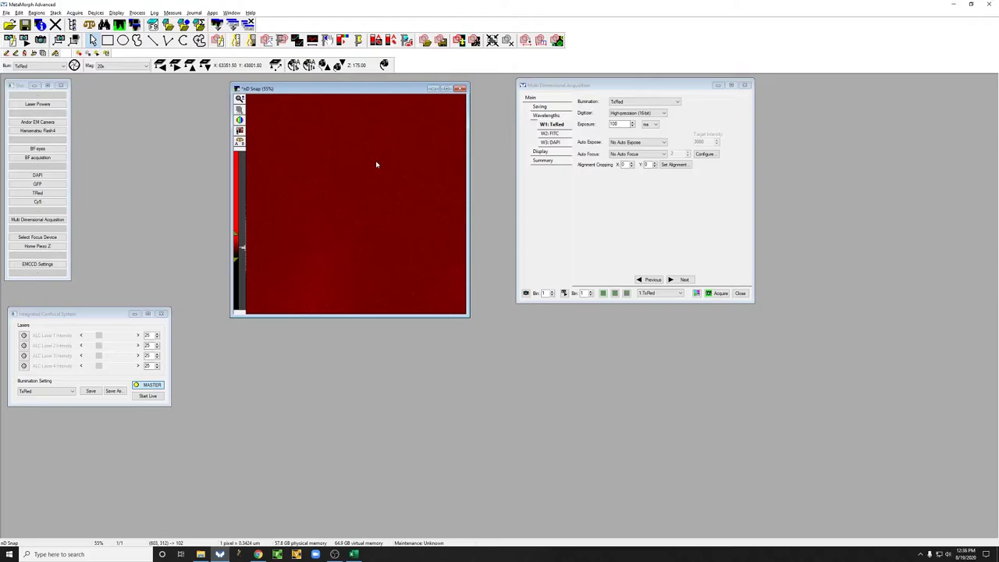
Step: Raise the TxRed exposure from 100 to 1000 ms and retake the snapshot
click(622, 124)
text(0)
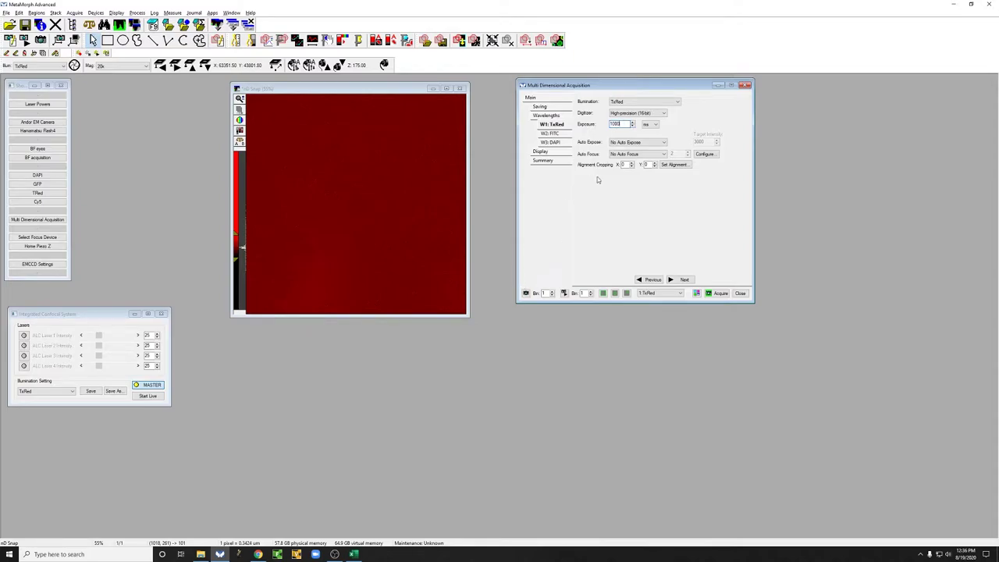
click(526, 293)
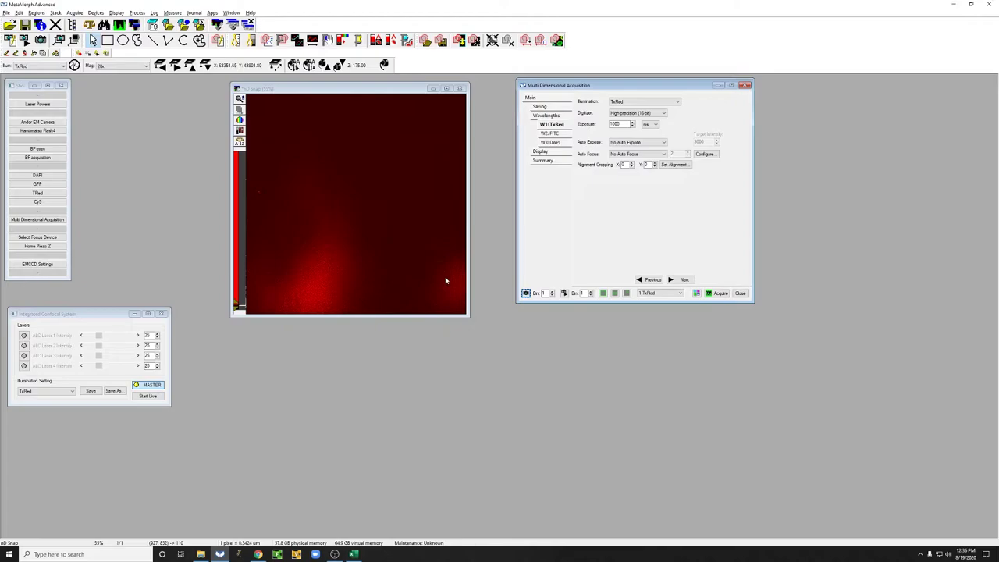
click(526, 294)
Step: Start the Live TxRed view and place its window over the nD Snap image
click(564, 293)
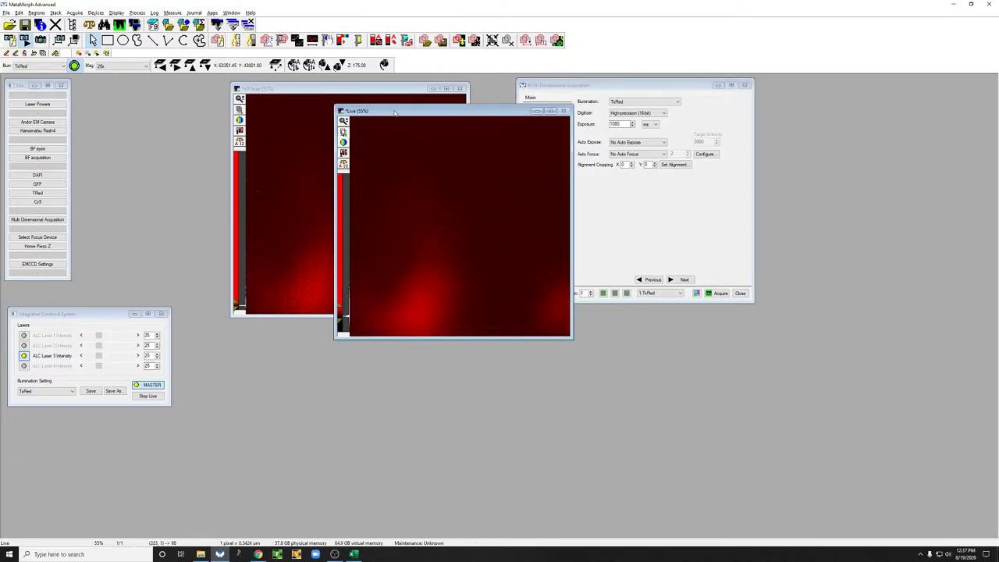
drag(403, 113, 306, 89)
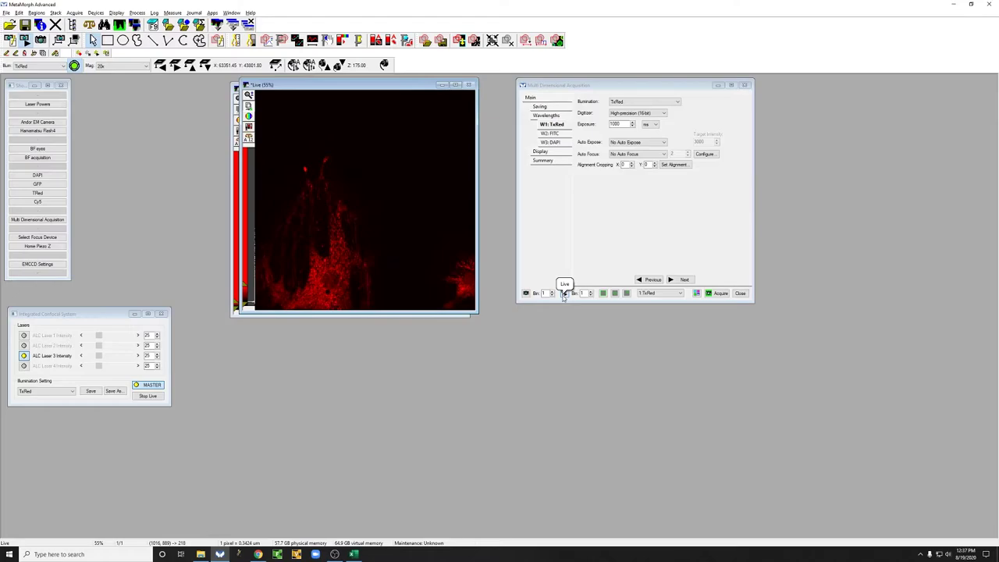
Step: Stop Live to keep a 1000 ms snapshot, zoom it to 100%, and set the MDA dialog to its right
click(563, 294)
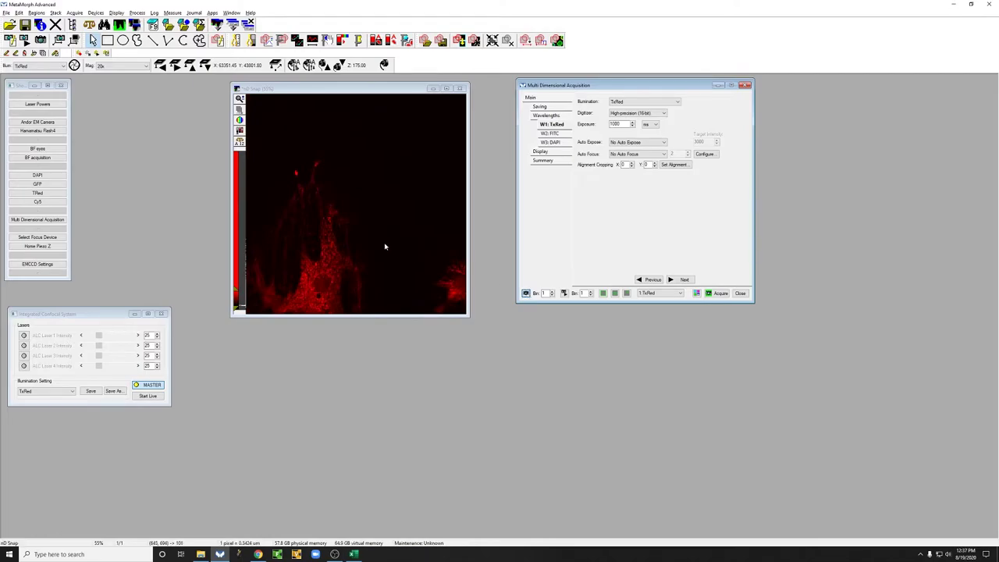
scroll(385, 246, up, 1)
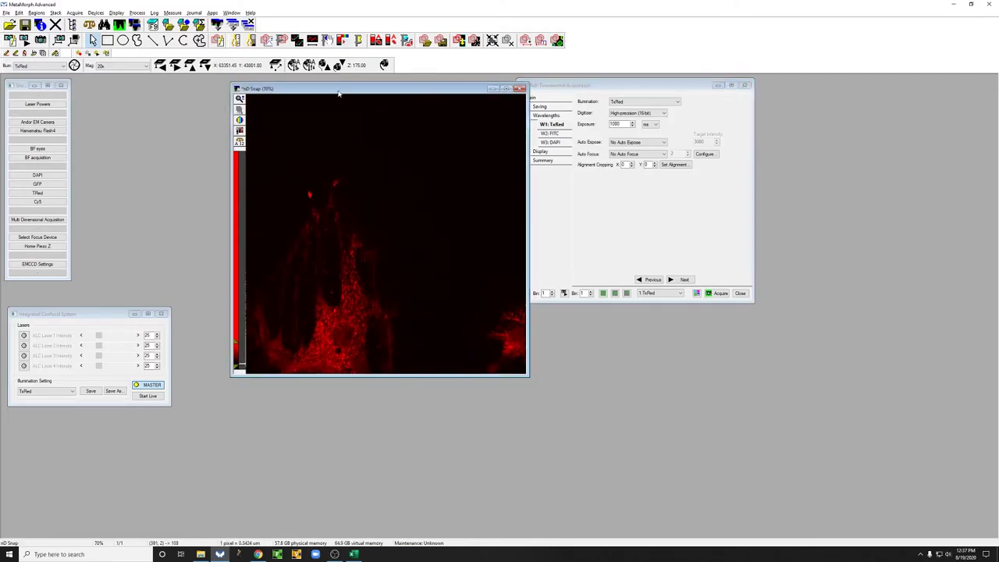
drag(339, 92, 290, 94)
scroll(292, 139, up, 2)
drag(625, 84, 718, 91)
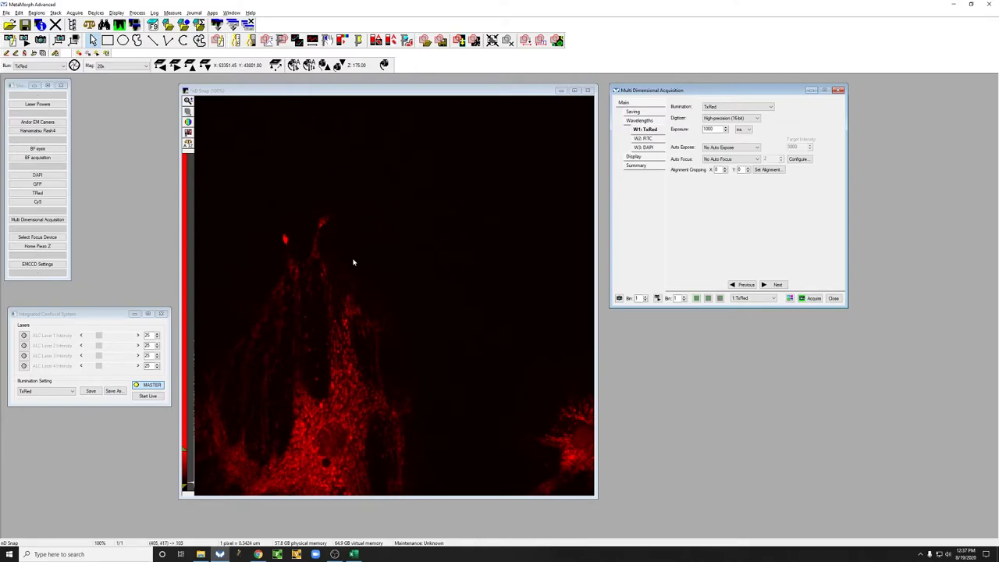
scroll(380, 296, up, 2)
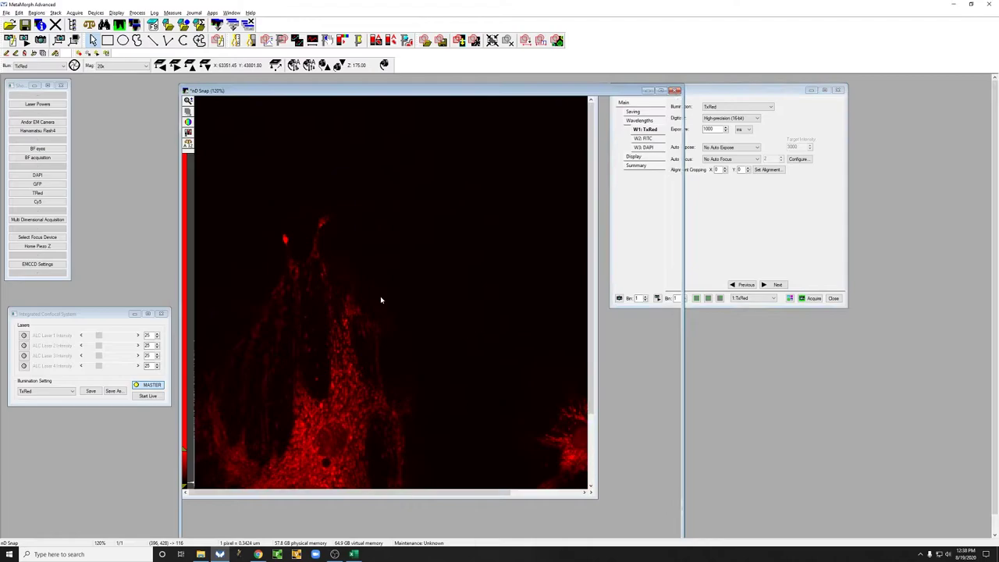
scroll(381, 296, down, 2)
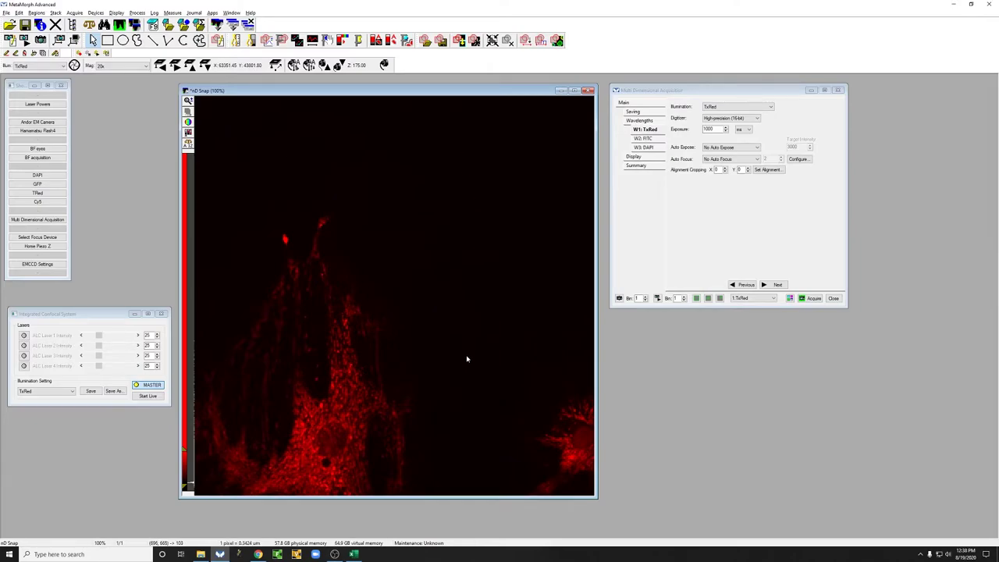
Step: Show the lookup table options from the image's colour-wheel LUT icon
click(188, 123)
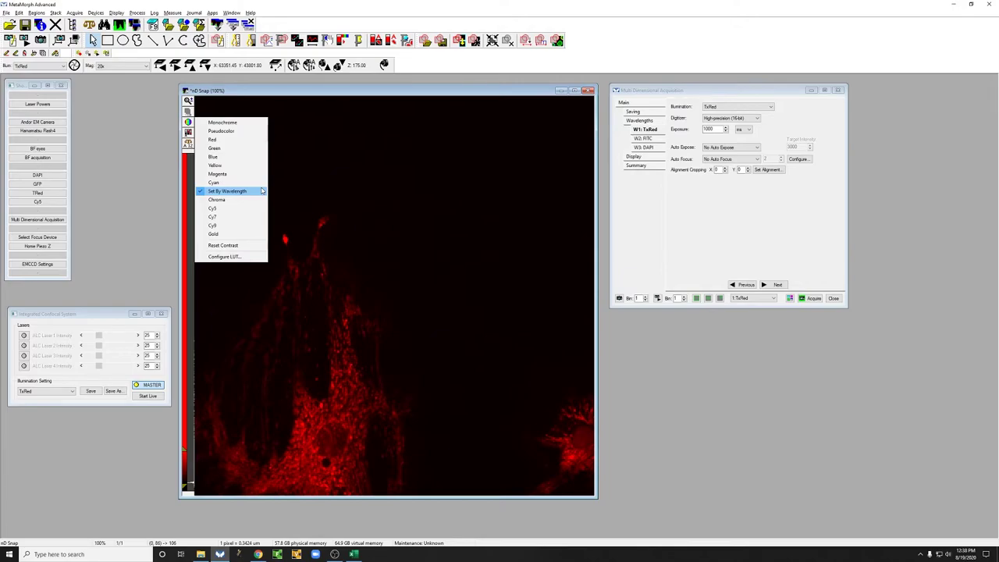
click(242, 123)
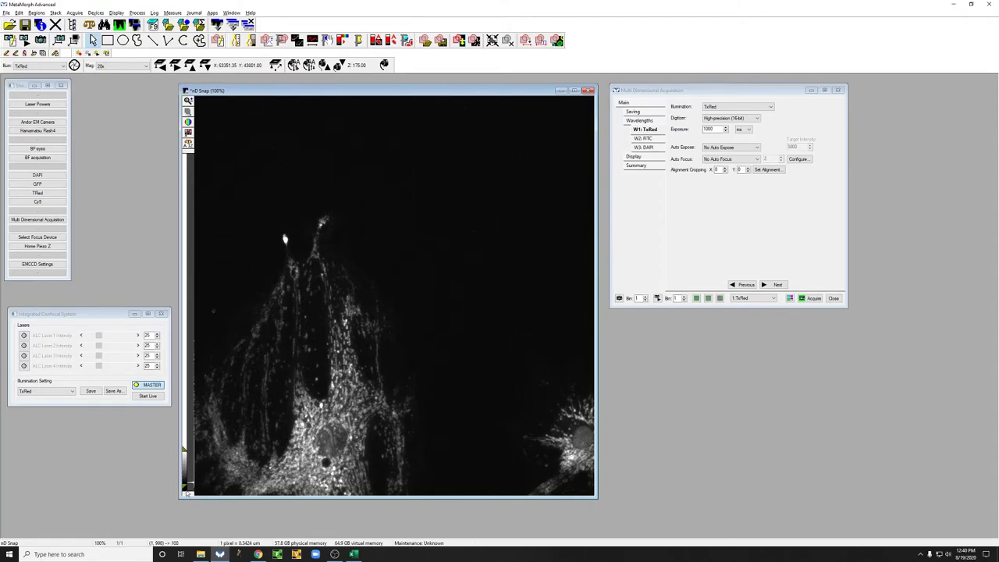
mouse_move(186, 488)
click(189, 145)
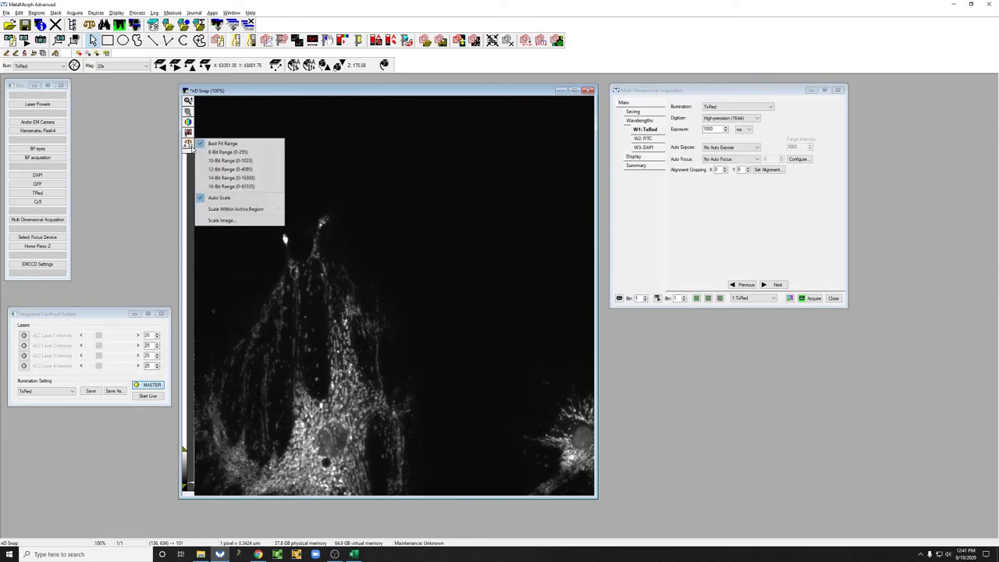
click(277, 200)
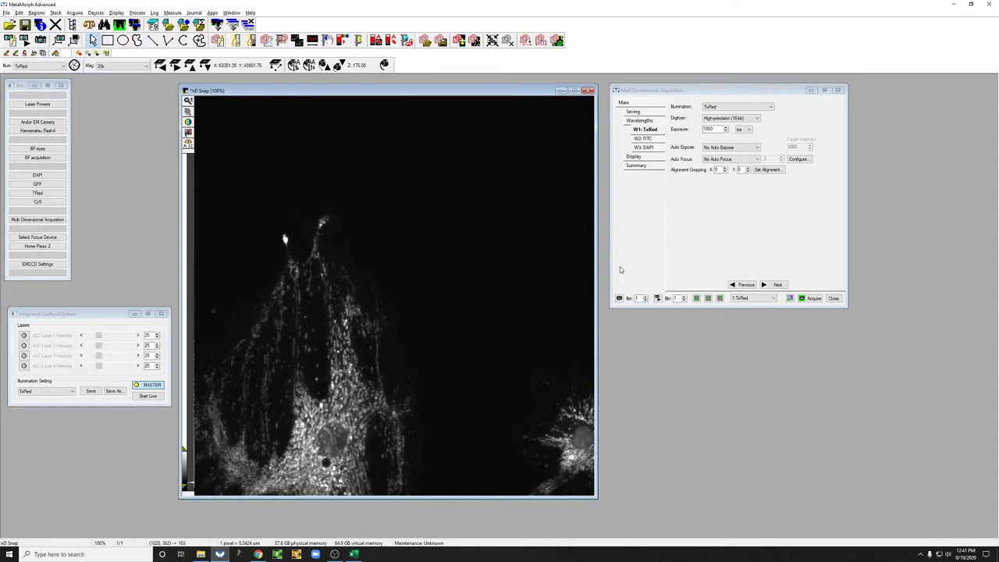
click(716, 129)
Step: Snap the cells at 500 ms exposure and display the image with the Monochrome LUT
click(719, 129)
double_click(719, 129)
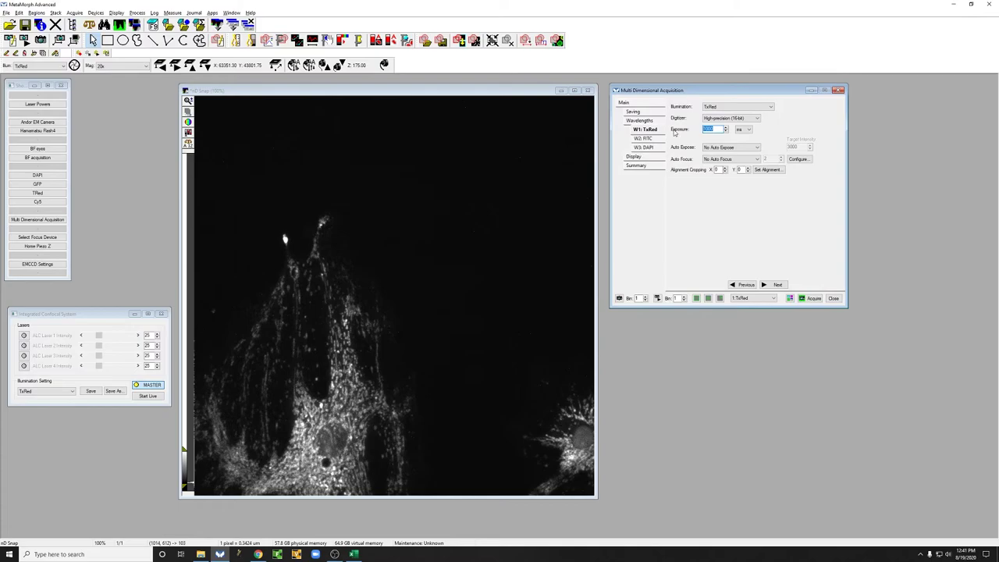
text(500)
click(619, 299)
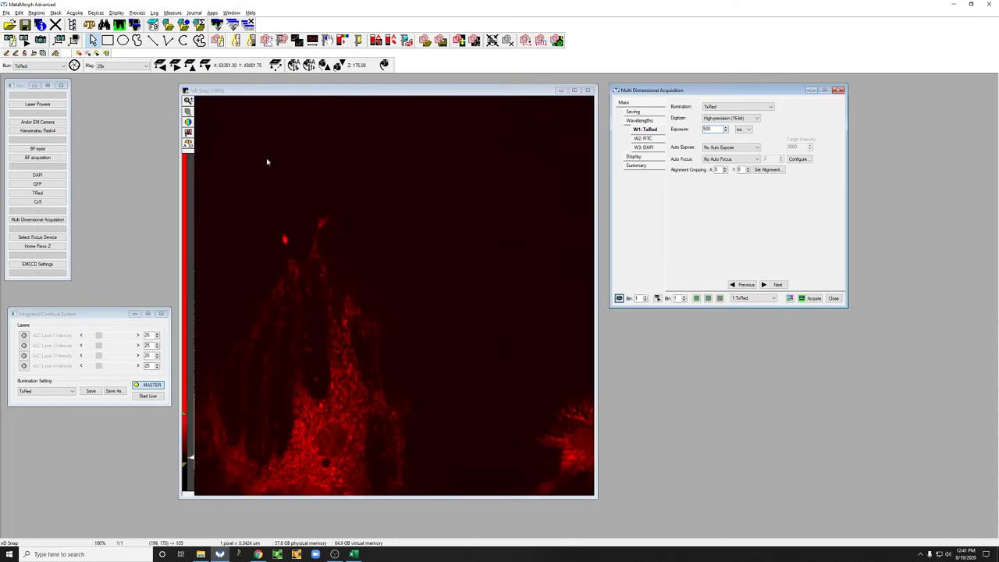
click(188, 123)
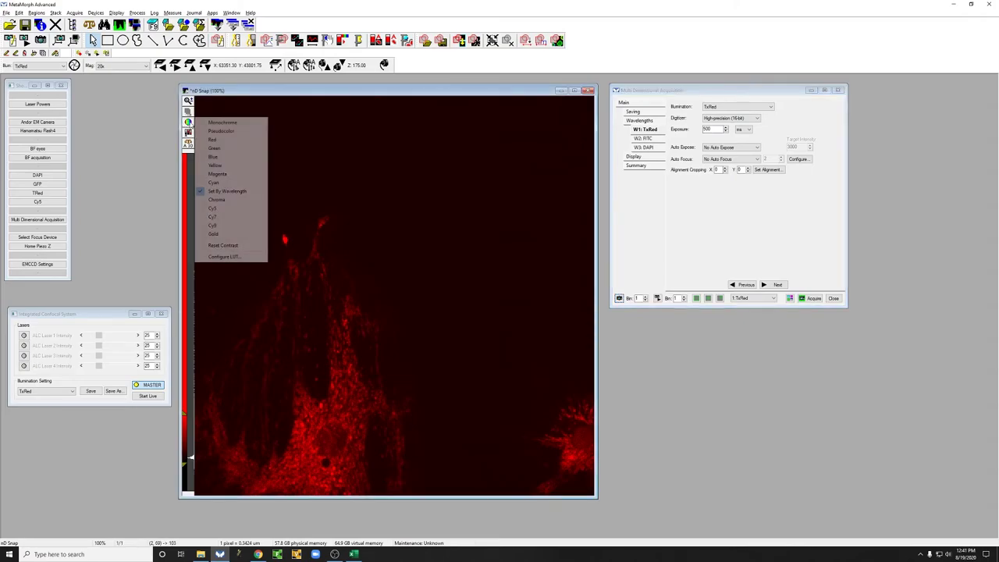
click(228, 124)
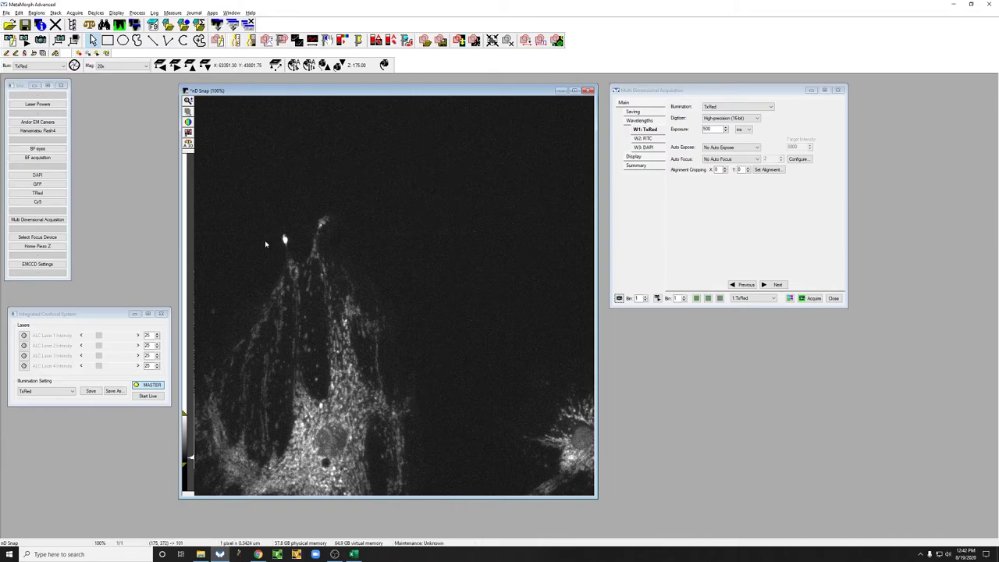
Step: Snap again at 250 ms exposure and switch the nD Snap image to the Monochrome LUT
double_click(707, 129)
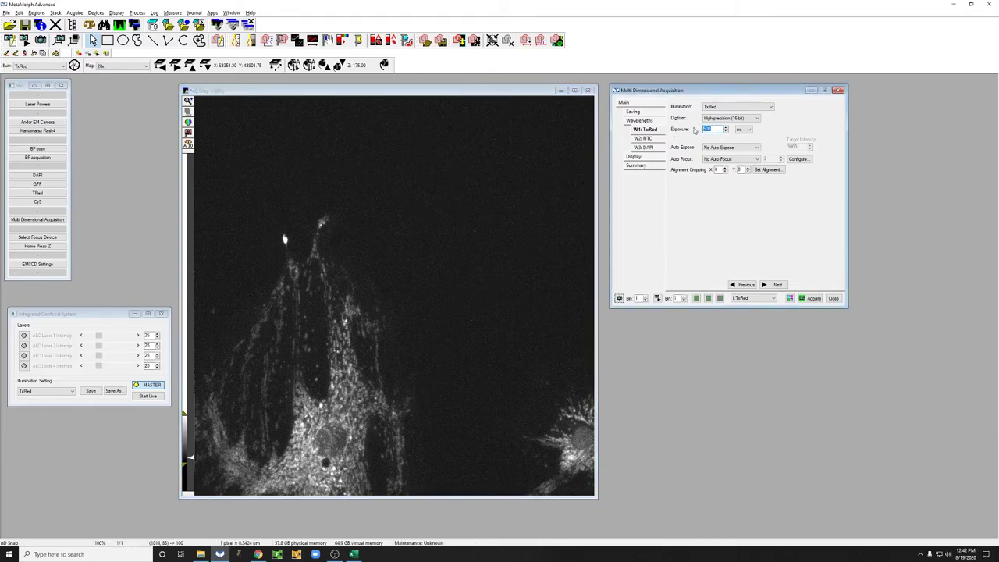
text(250)
click(619, 298)
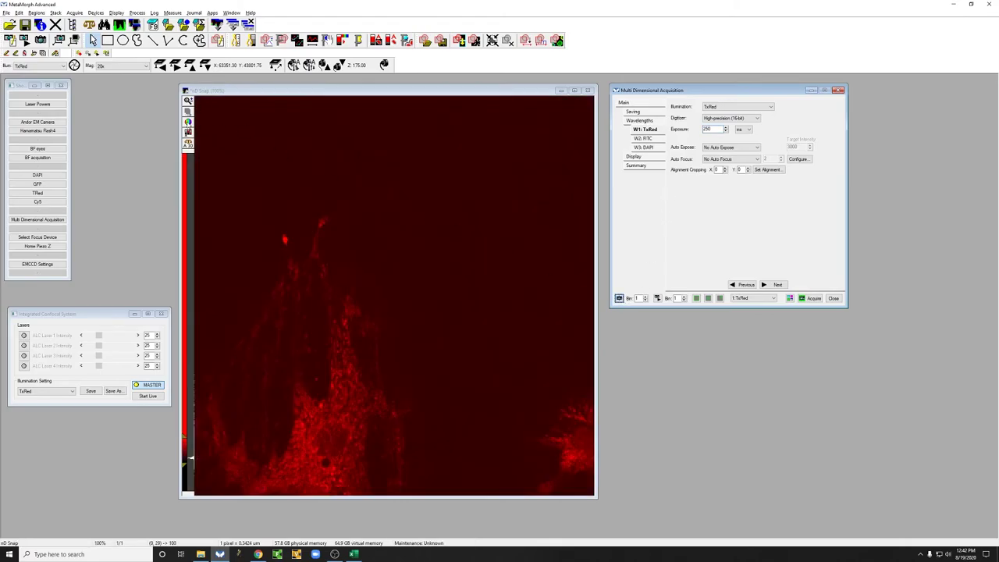
click(188, 121)
click(203, 124)
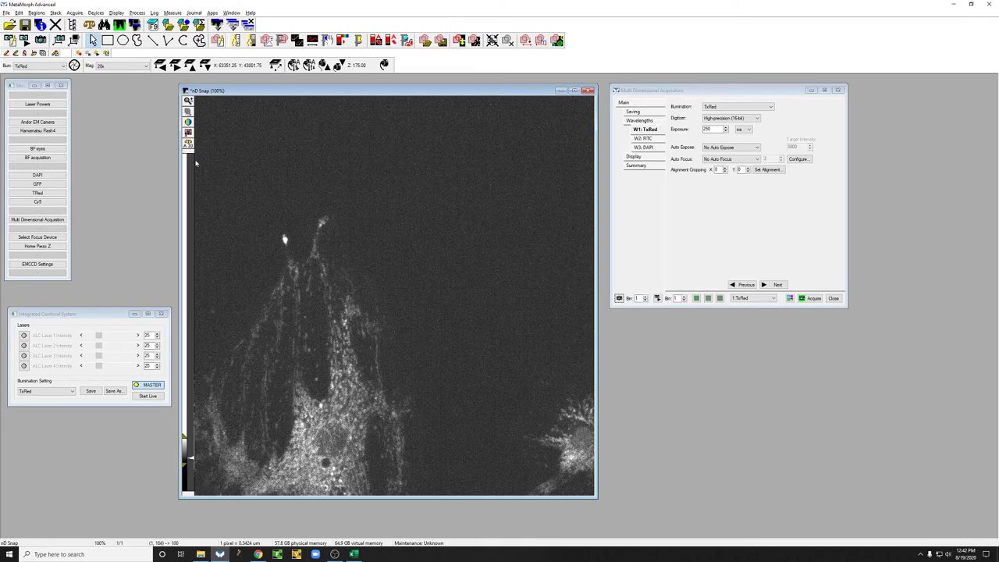
click(188, 145)
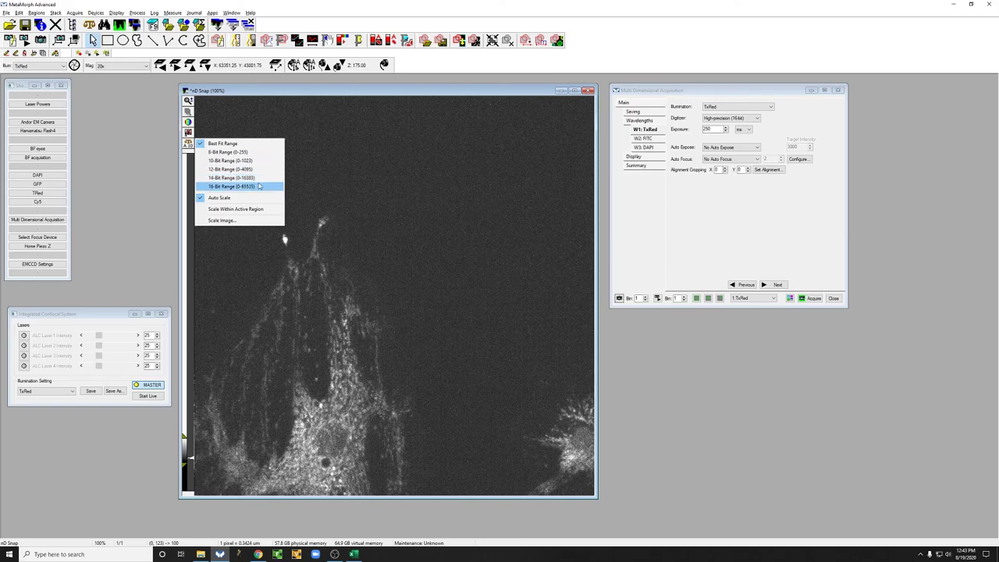
Step: Close the scaling menu, set exposure back to 1000 ms, and snap a new TxRed image
click(287, 96)
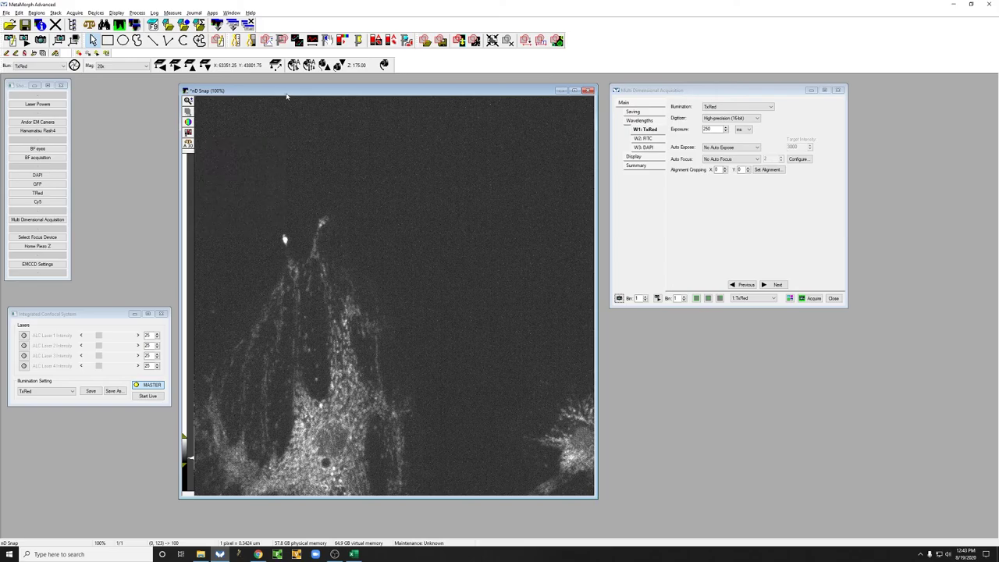
click(713, 129)
double_click(712, 129)
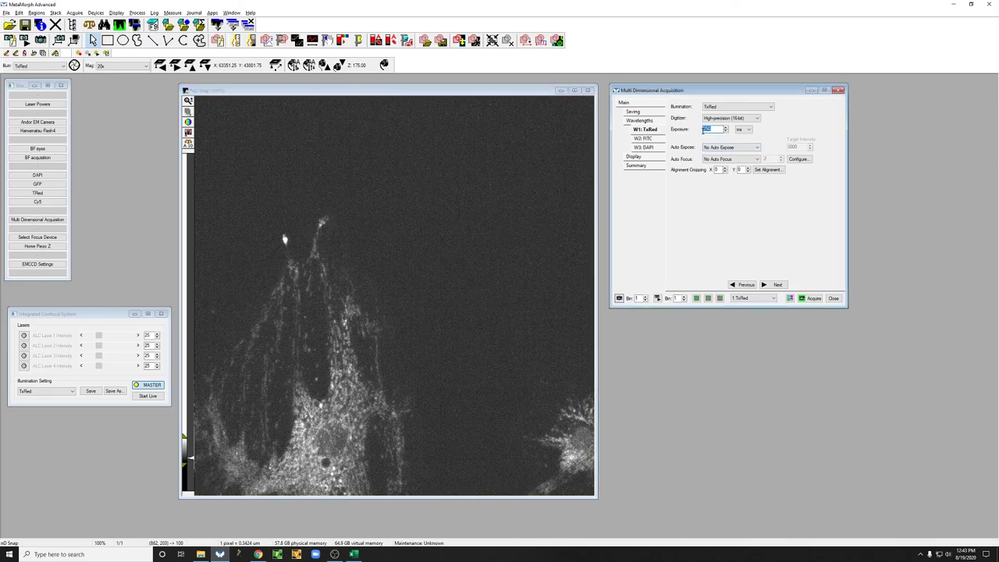
text(10)
click(619, 299)
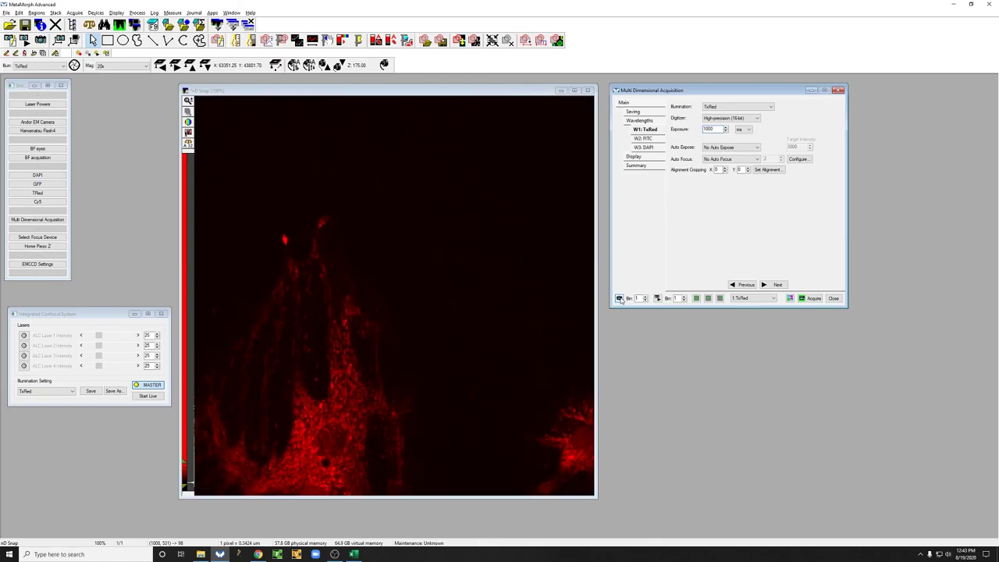